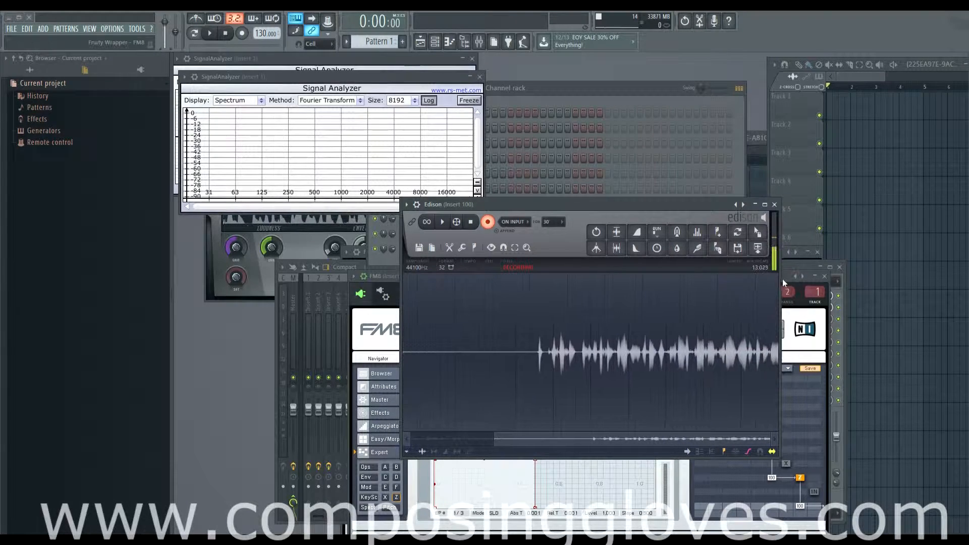
Create a new FM8 sound and set operator F's waveform to Triangle
left_click_drag(784, 278, 771, 164)
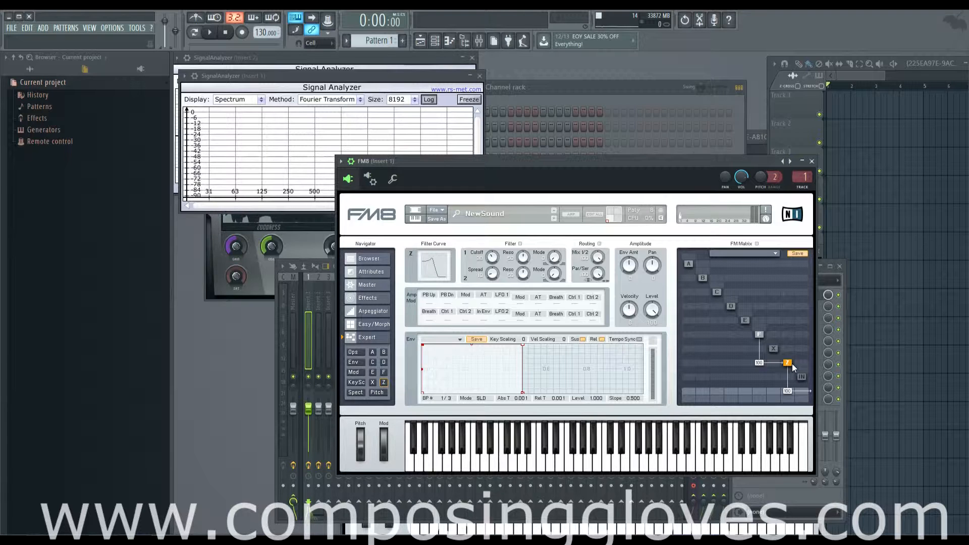
left_click(442, 211)
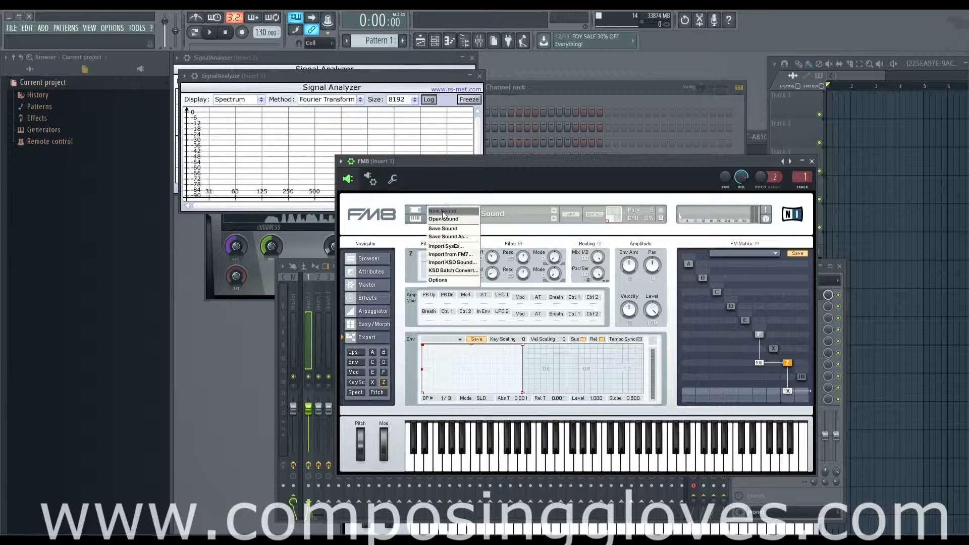
left_click(444, 210)
left_click(761, 335)
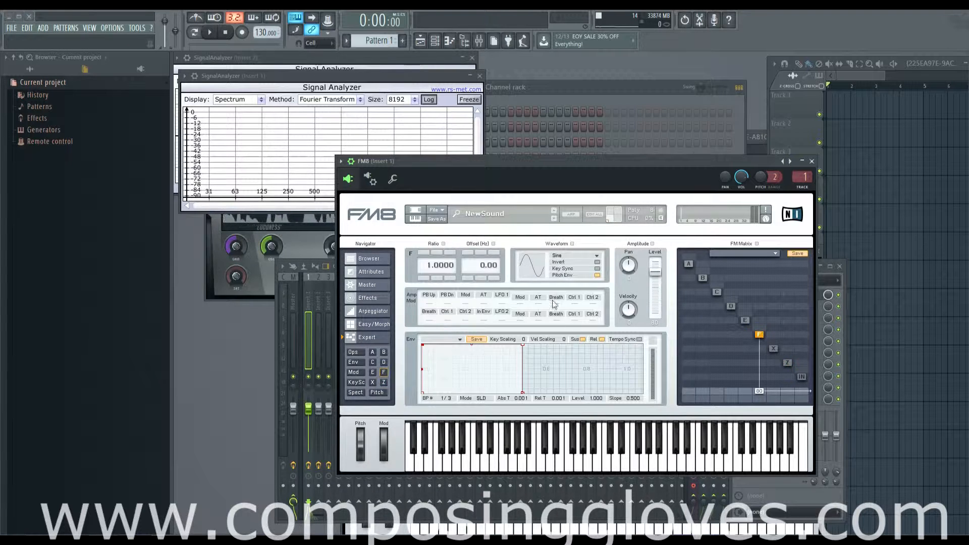
left_click(566, 256)
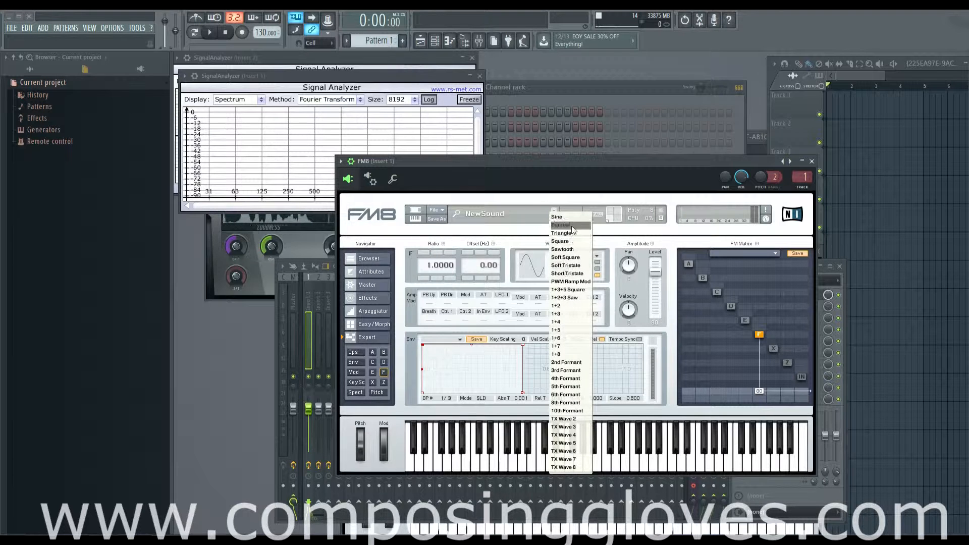
left_click(573, 234)
Remove operator F's direct output, route F into filter operator Z at 100, and send Z to the output at 100
right_click(760, 391)
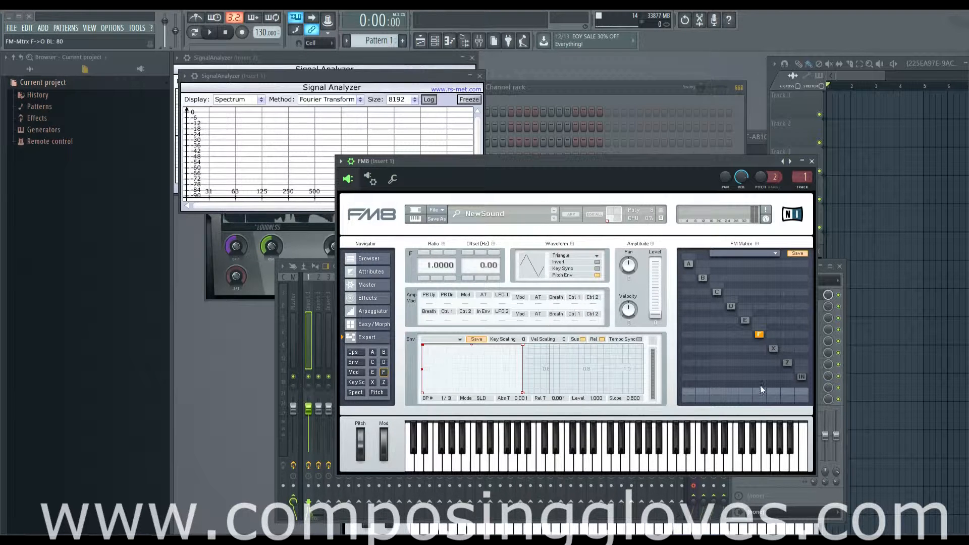
right_click(761, 364)
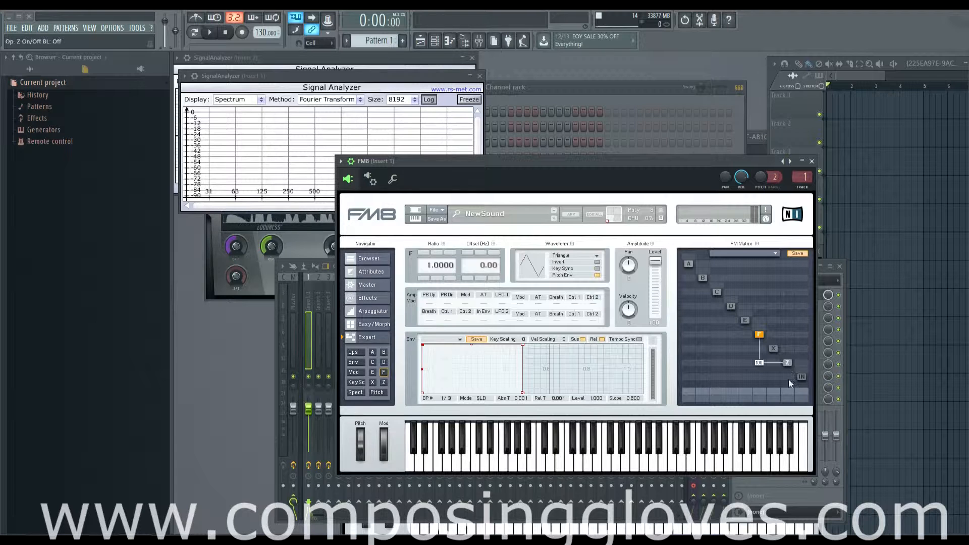
left_click_drag(788, 390, 789, 343)
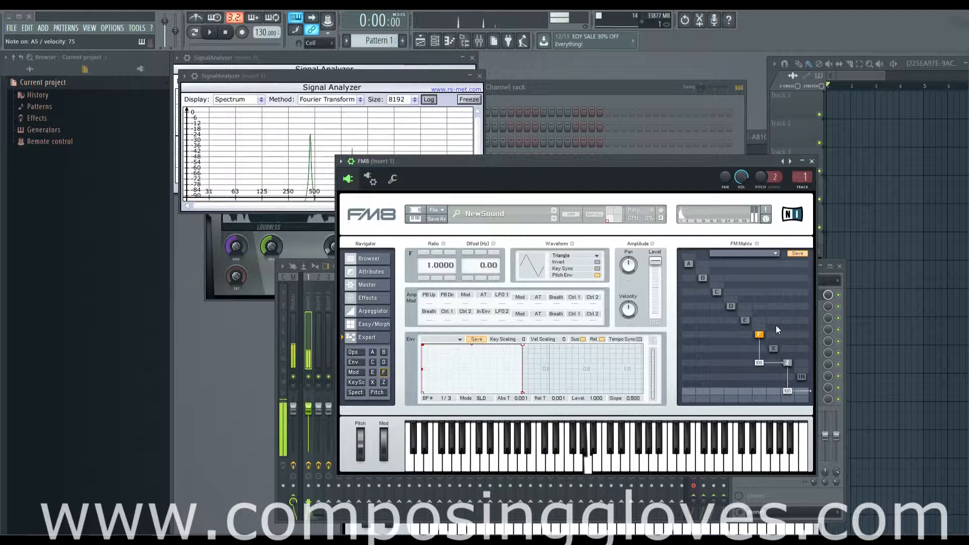
Open operator Z's filter settings and freeze a played note's spectrum in the Insert 1 signal analyzer
mouse_move(334, 76)
left_mouse_down()
mouse_move(321, 59)
mouse_move(330, 57)
left_mouse_up()
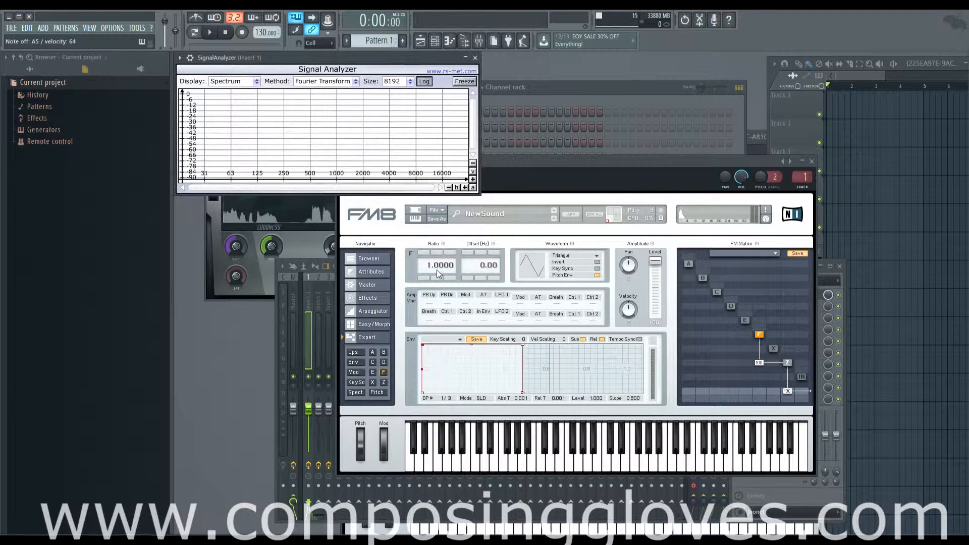
left_click(788, 362)
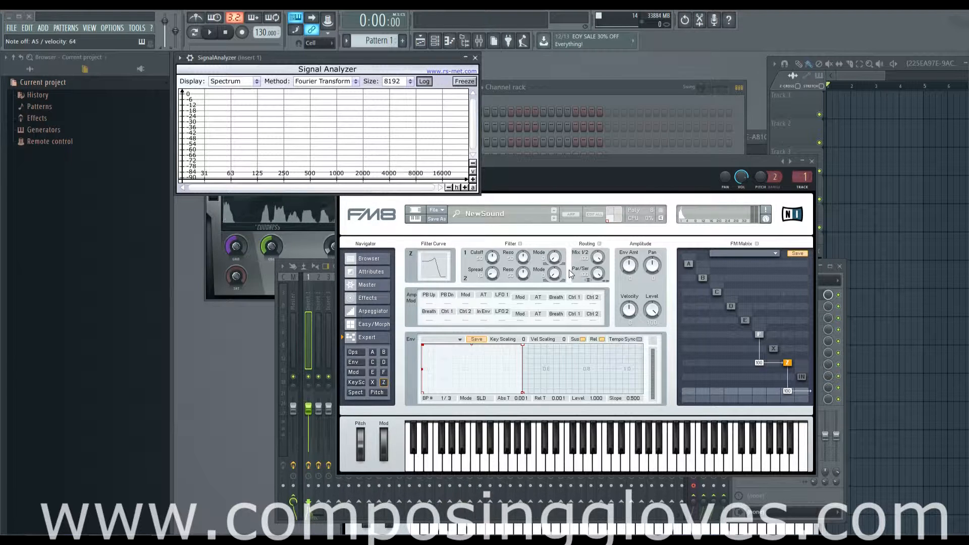
left_click_drag(597, 258, 596, 215)
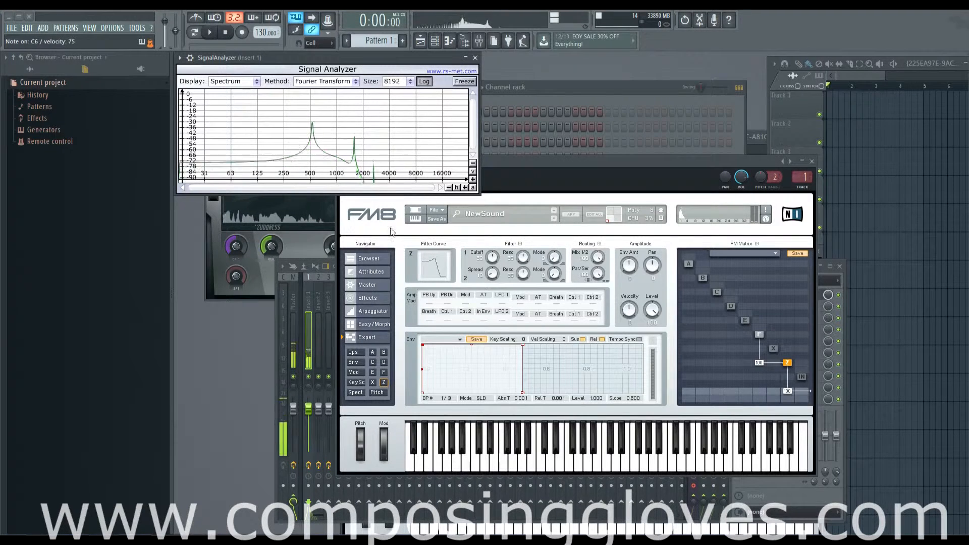
left_click(467, 82)
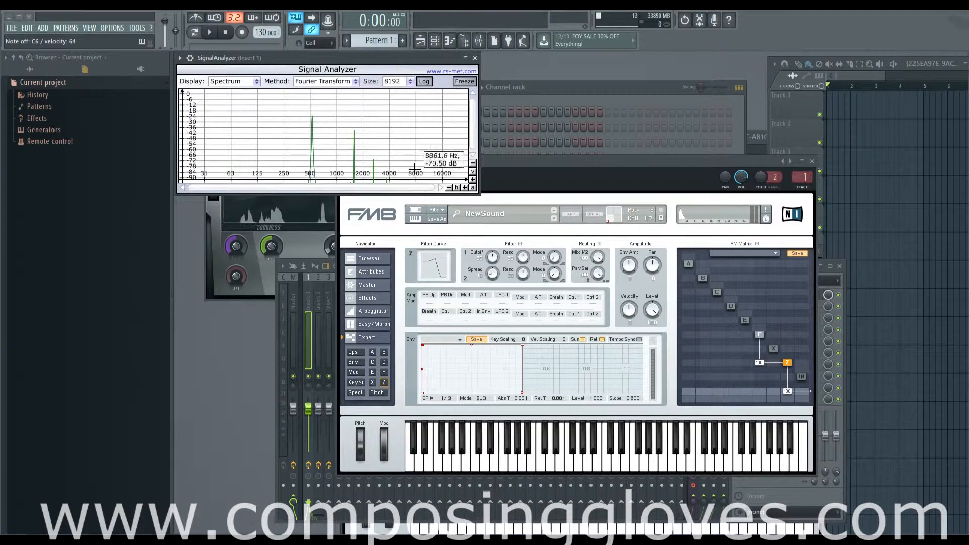
Sweep operator Z's filter cutoff down, back up, and down again to shift the filter curve
left_click_drag(492, 259, 494, 288)
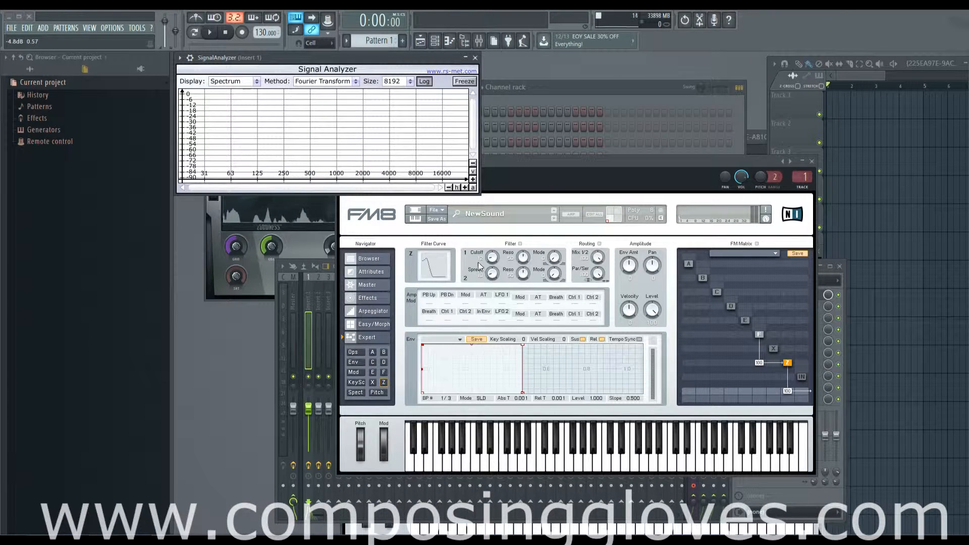
mouse_move(493, 258)
left_mouse_down()
mouse_move(497, 219)
mouse_move(501, 245)
left_mouse_up()
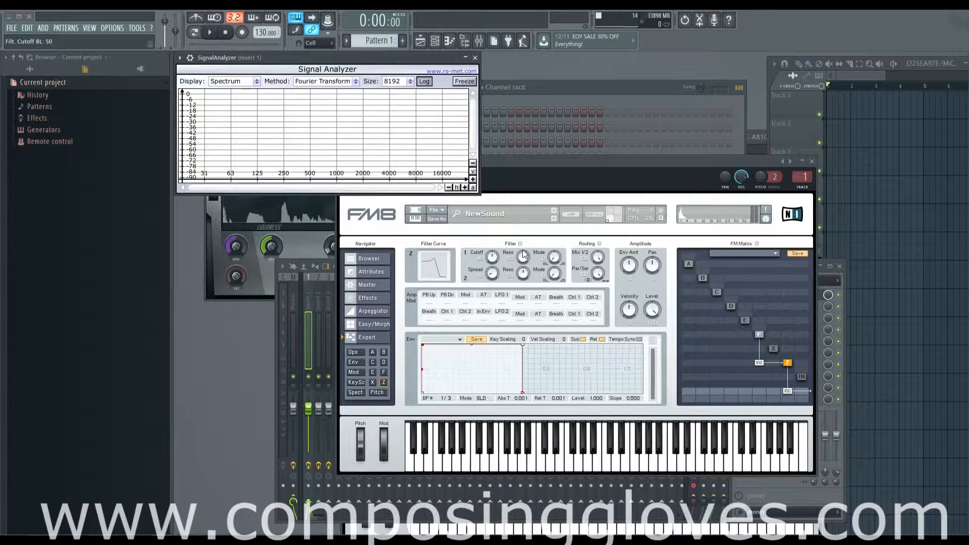
left_click_drag(489, 261, 495, 283)
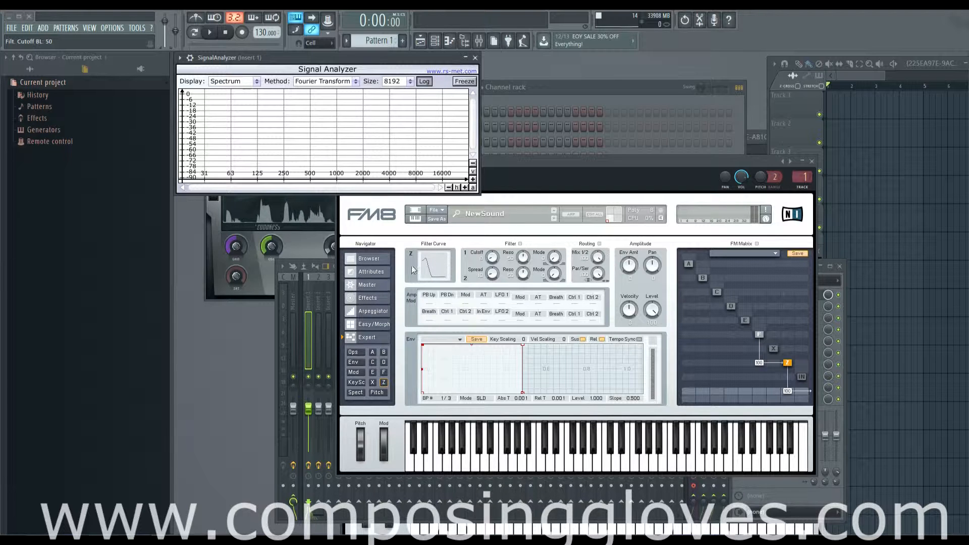
With Mix 1/2 turned to filter 1, raise the cutoff and change filter 1's mode to high-pass
left_click_drag(599, 259, 610, 338)
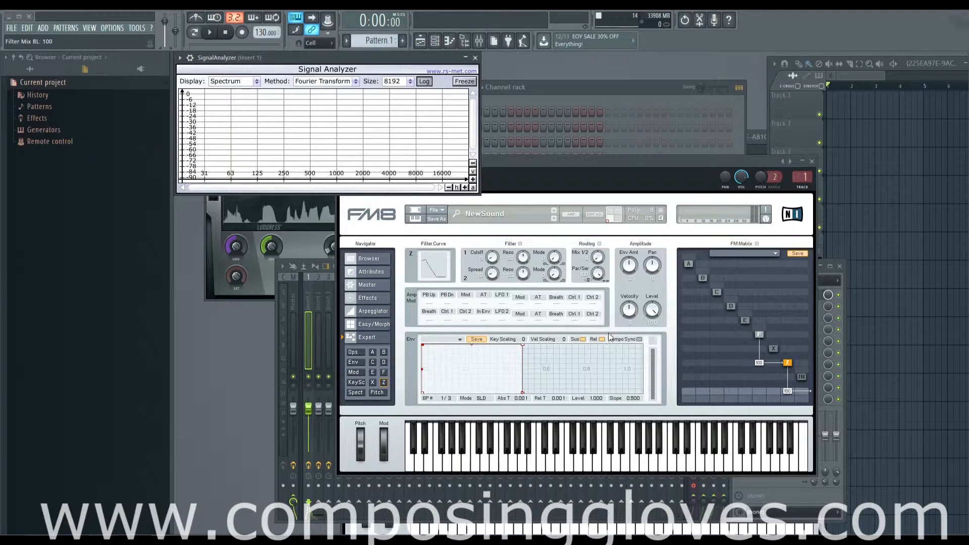
left_click_drag(493, 257, 494, 202)
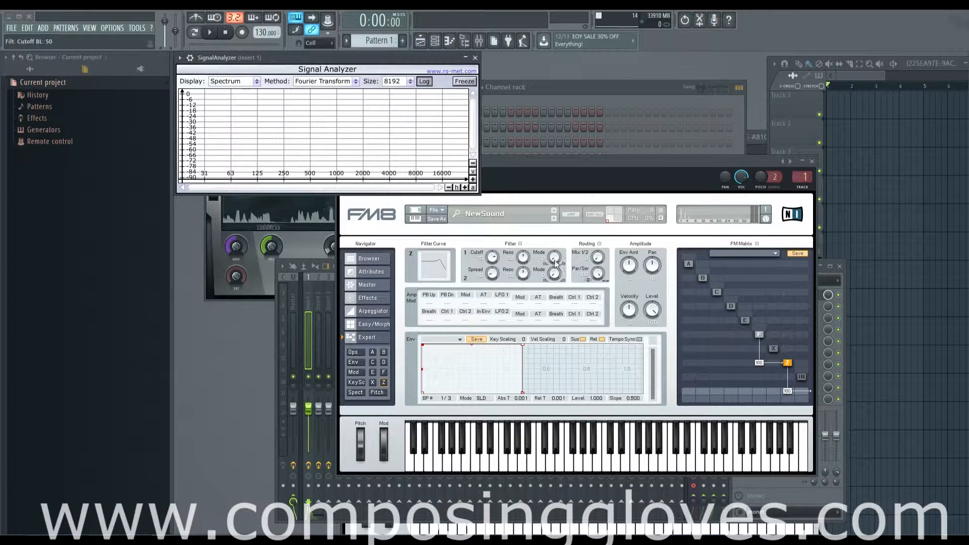
left_click_drag(555, 259, 548, 160)
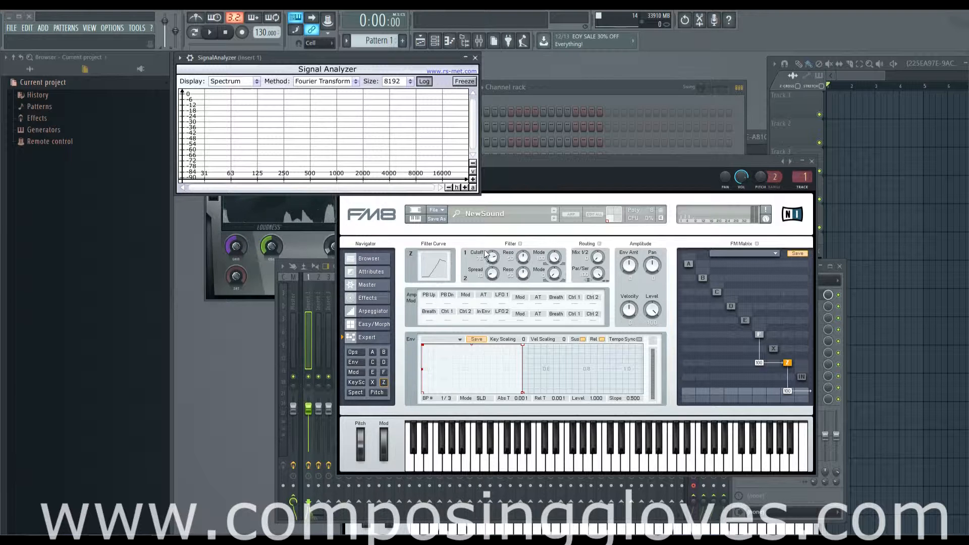
Lower the filter cutoff and turn Mix 1/2 fully toward filter 2 to form a band-pass curve
left_click_drag(600, 263, 598, 165)
mouse_move(597, 212)
left_mouse_down()
mouse_move(592, 245)
mouse_move(586, 227)
left_mouse_up()
left_click_drag(581, 169, 556, 263)
left_click_drag(492, 258, 499, 280)
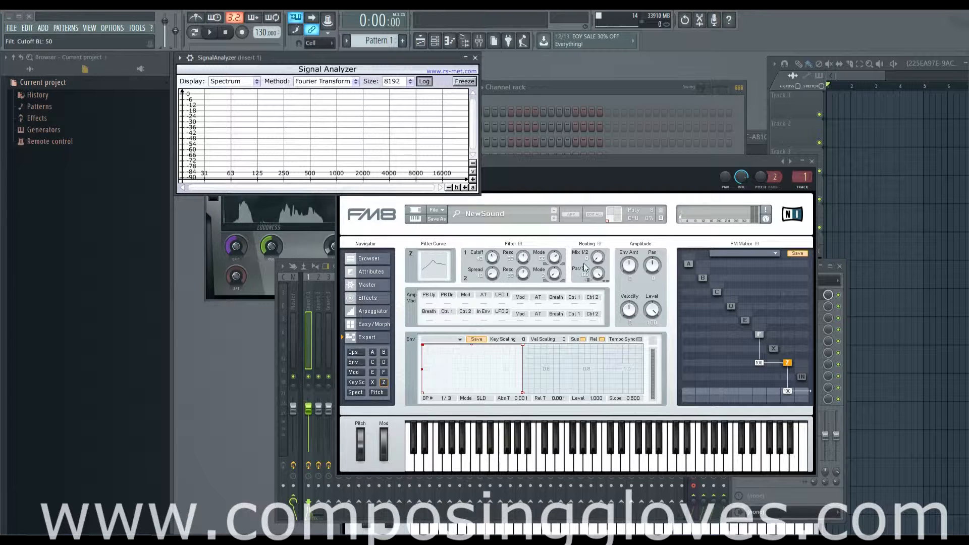
left_click_drag(601, 266, 597, 170)
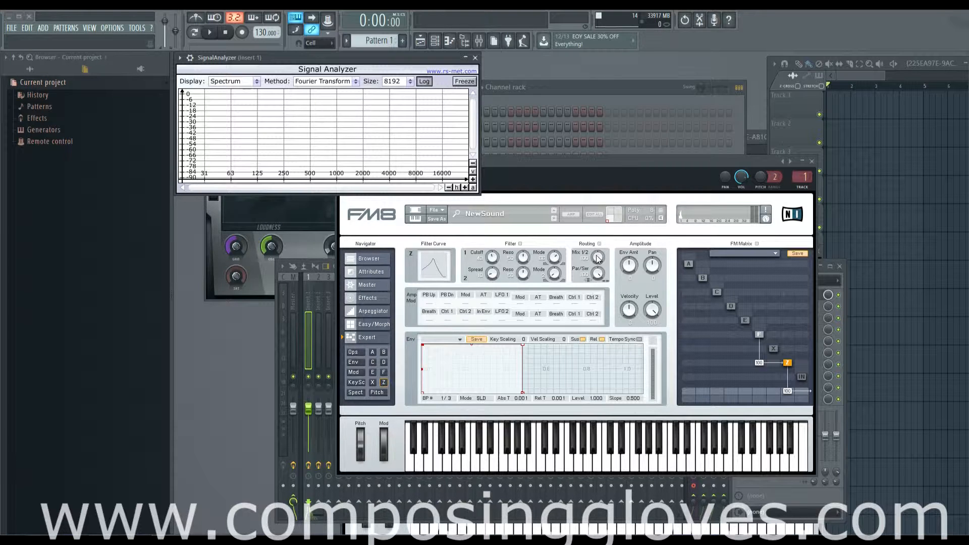
left_click_drag(598, 259, 597, 226)
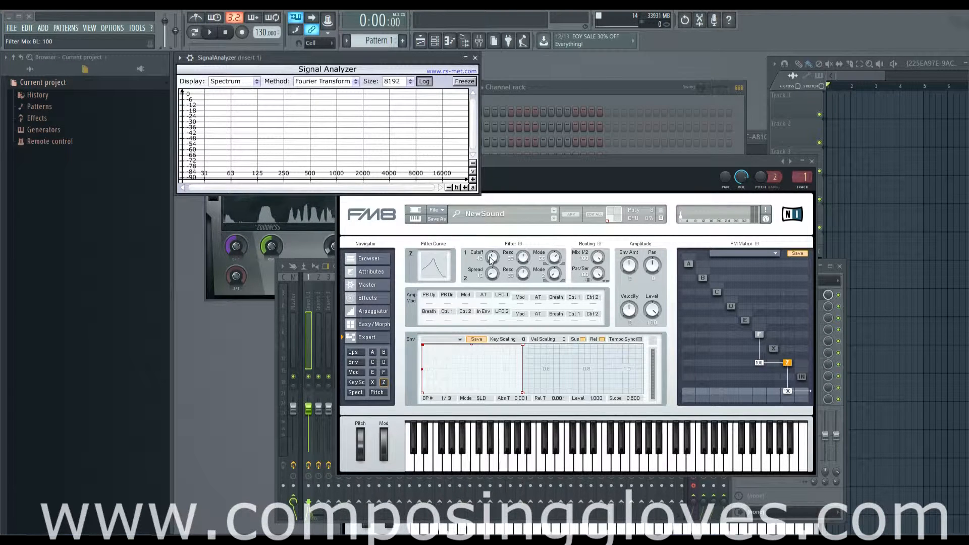
Lower the band-pass cutoff slightly and make small adjustments to the modes of filters 1 and 2
mouse_move(491, 260)
left_mouse_down()
mouse_move(497, 277)
mouse_move(497, 269)
left_mouse_up()
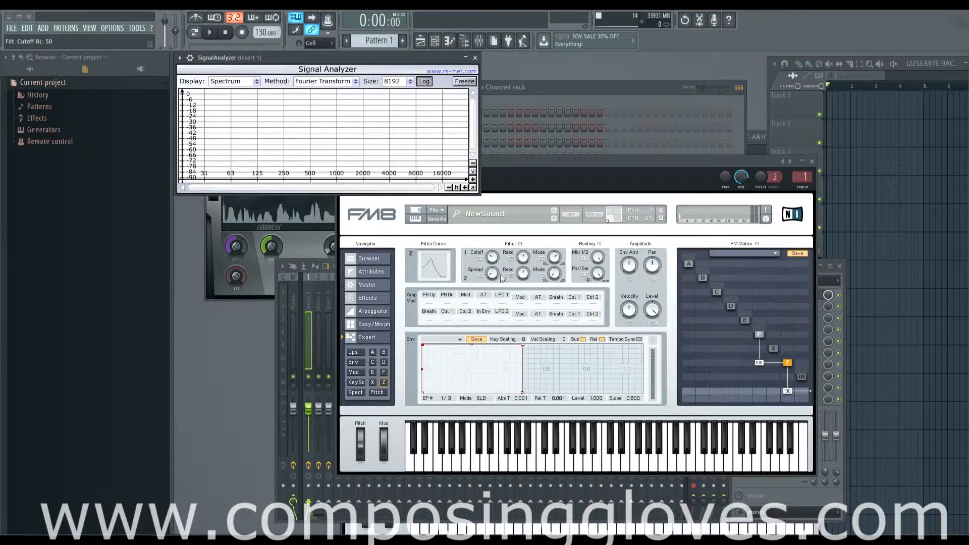
left_click_drag(557, 281, 557, 286)
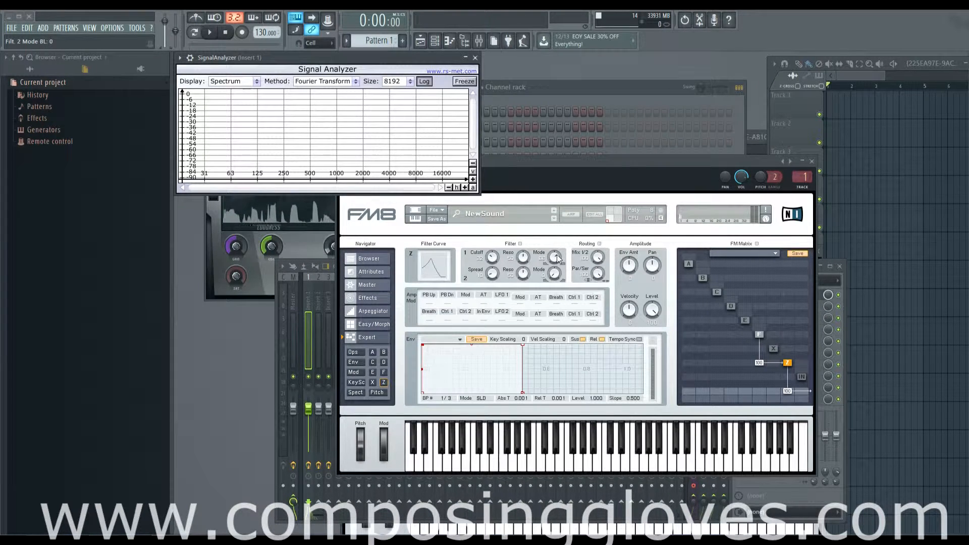
left_click_drag(555, 256, 555, 249)
left_click_drag(554, 275, 554, 269)
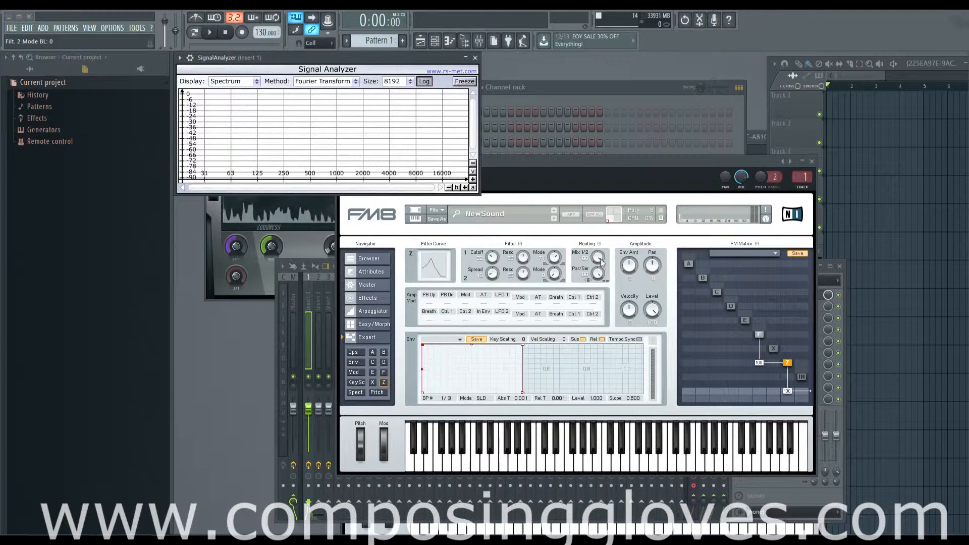
Turn Mix 1/2 partway back toward filter 1 and turn filter 2's mode down to low-pass
left_click_drag(601, 260, 602, 292)
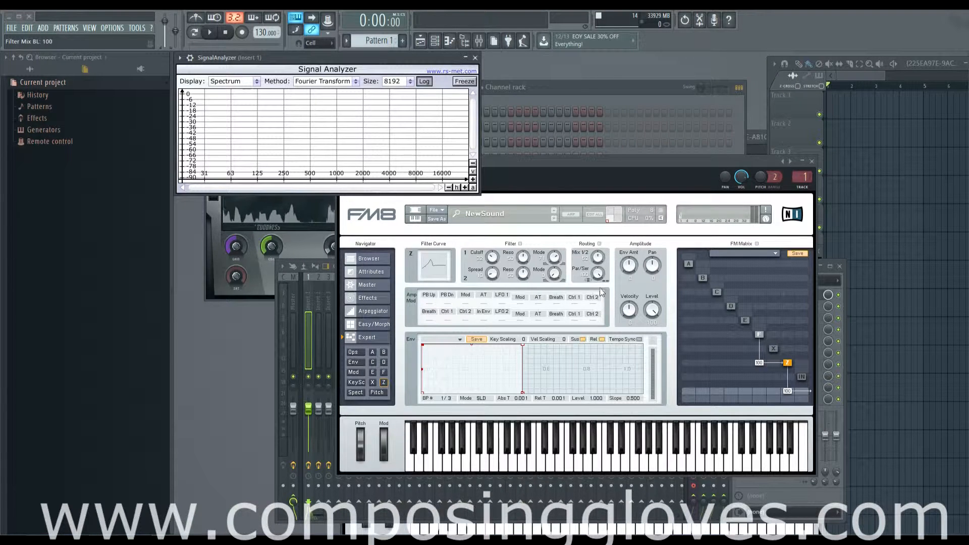
left_click(558, 274)
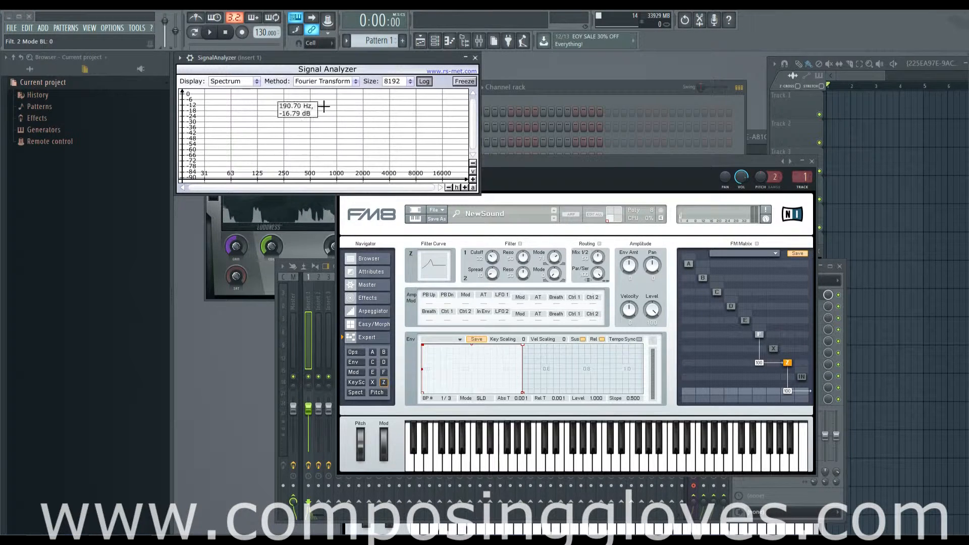
left_click_drag(556, 273, 560, 311)
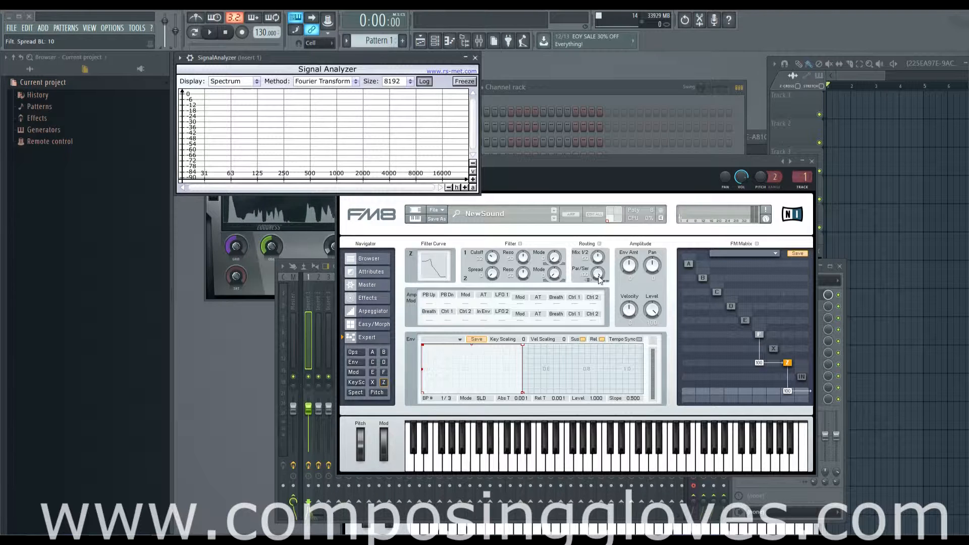
Set the Par/Ser routing to parallel and sweep Mix 1/2 between both filters, playing an E note to test the sound
left_click_drag(598, 280, 614, 347)
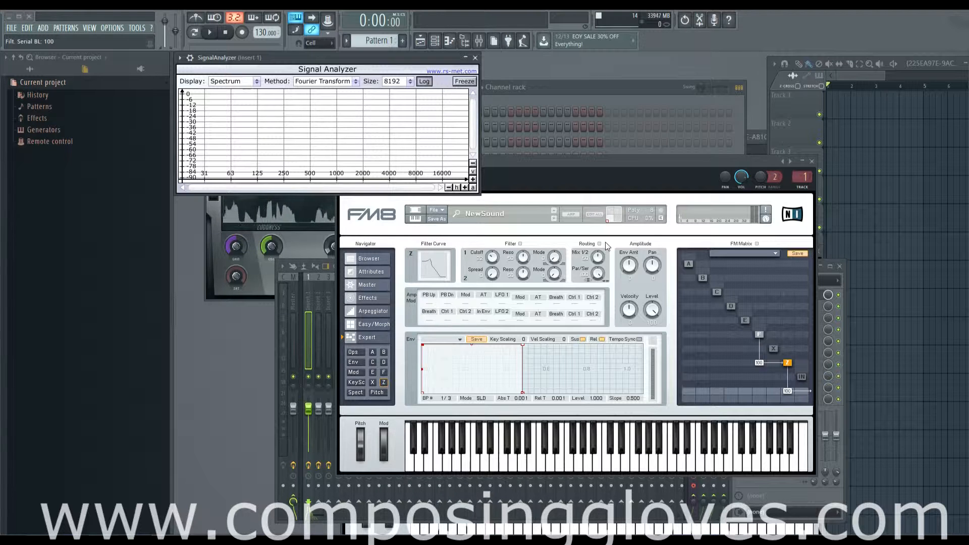
left_click_drag(596, 277, 610, 382)
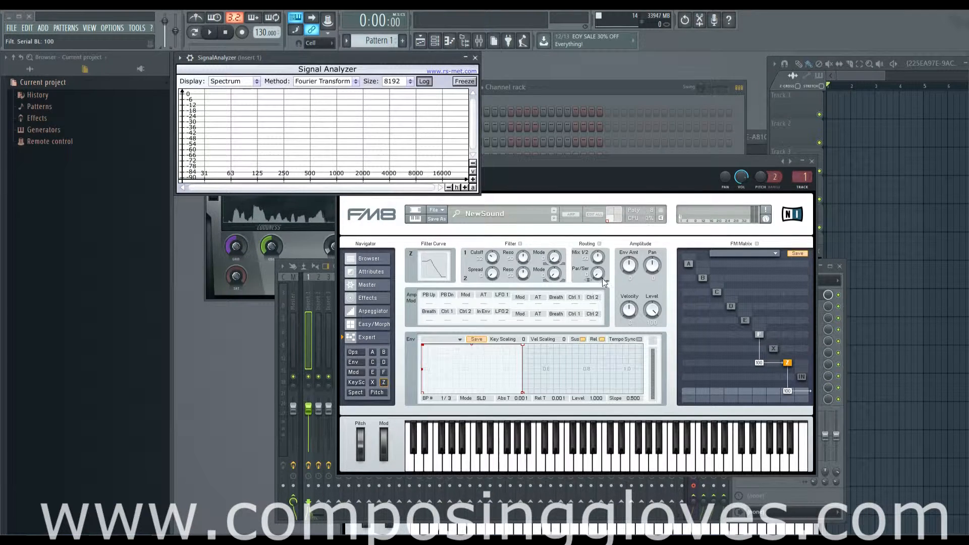
left_click_drag(596, 259, 600, 262)
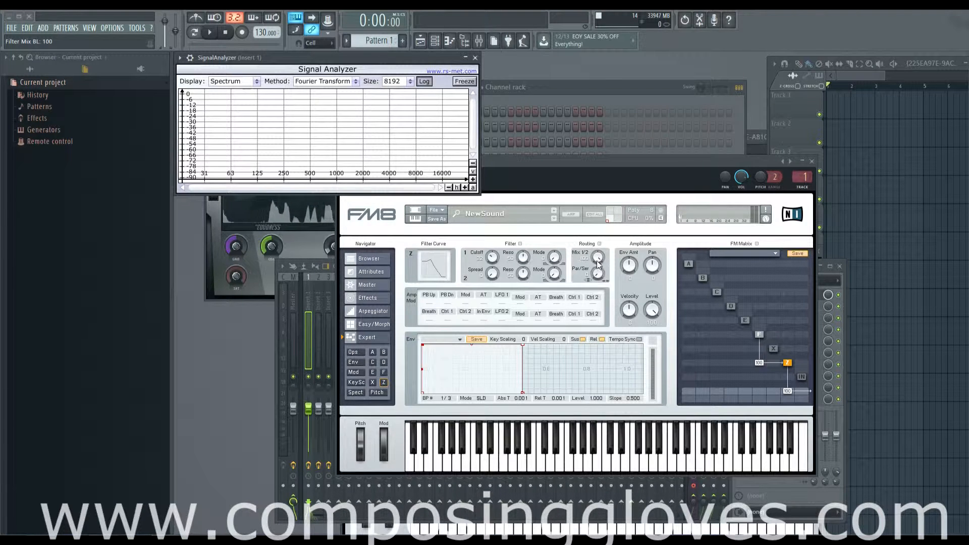
left_click_drag(597, 260, 602, 332)
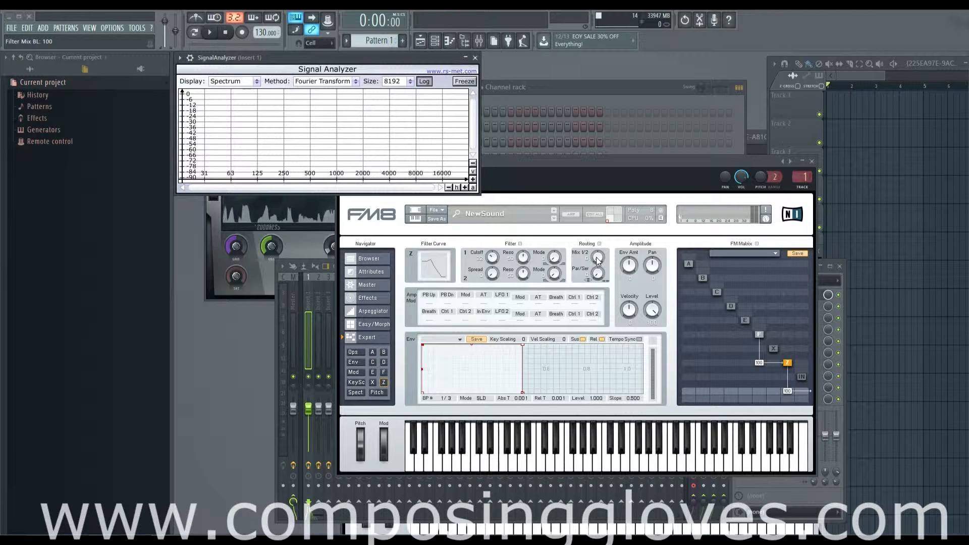
left_click_drag(598, 260, 599, 230)
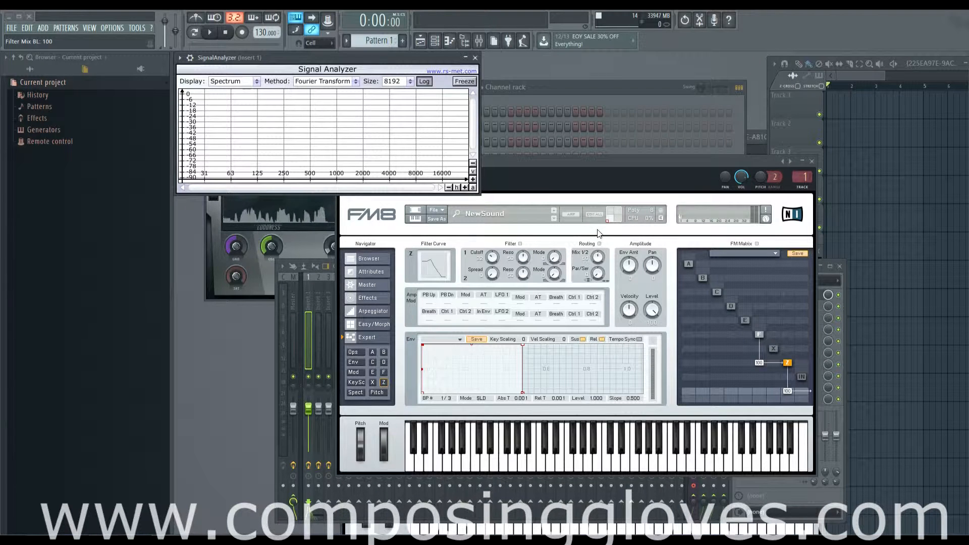
key("e")
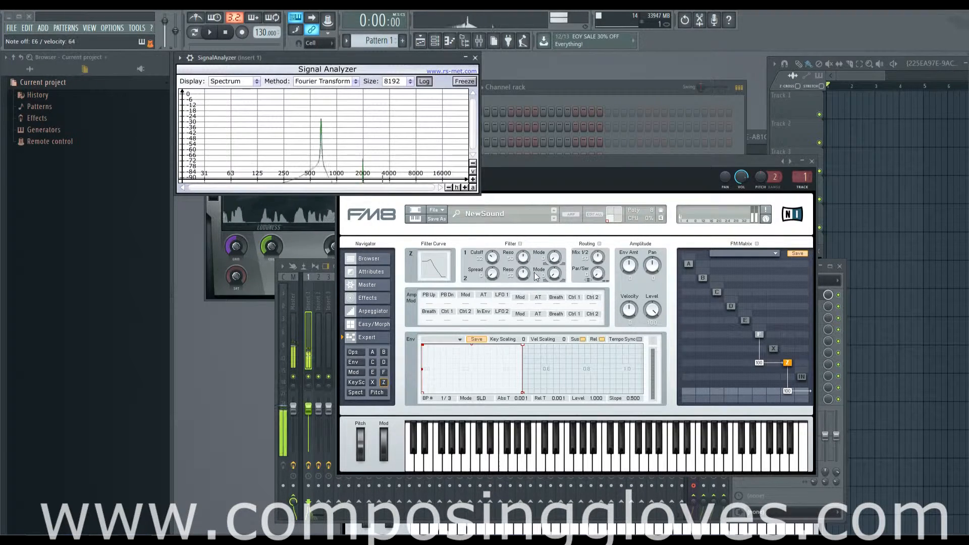
Adjust the modes of filters 2 and 1 to shape a shallow notch curve, and lower the cutoff
left_click_drag(562, 279, 559, 357)
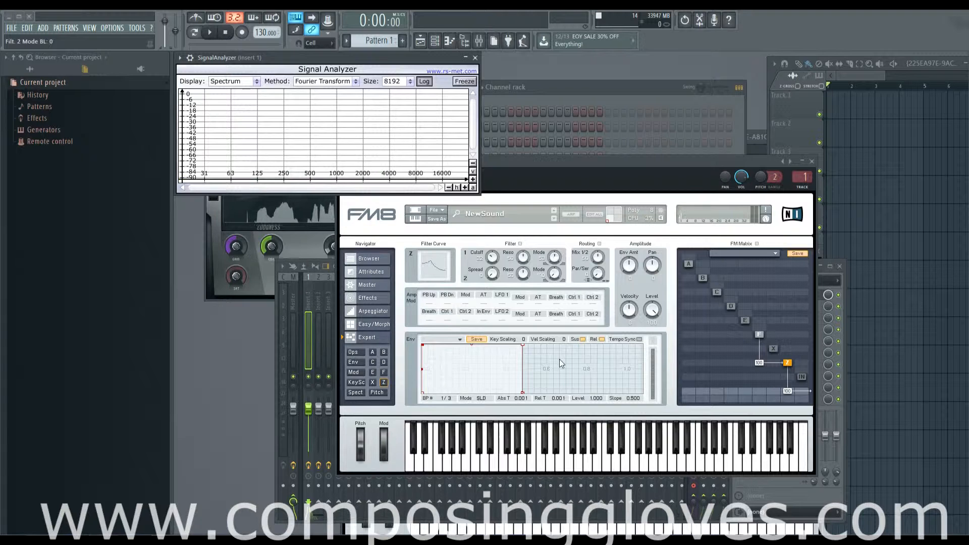
mouse_move(554, 255)
left_mouse_down()
mouse_move(554, 235)
mouse_move(554, 263)
left_mouse_up()
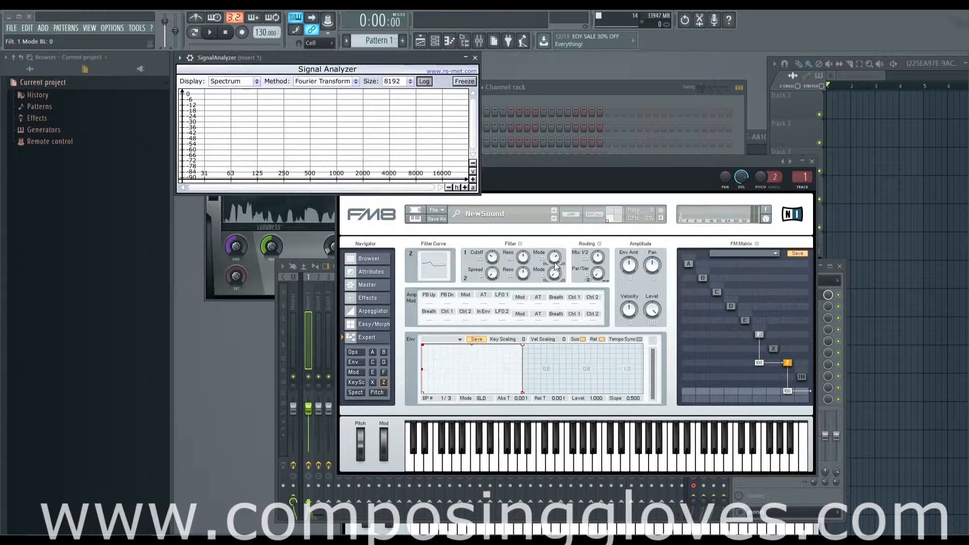
left_click_drag(491, 258, 500, 280)
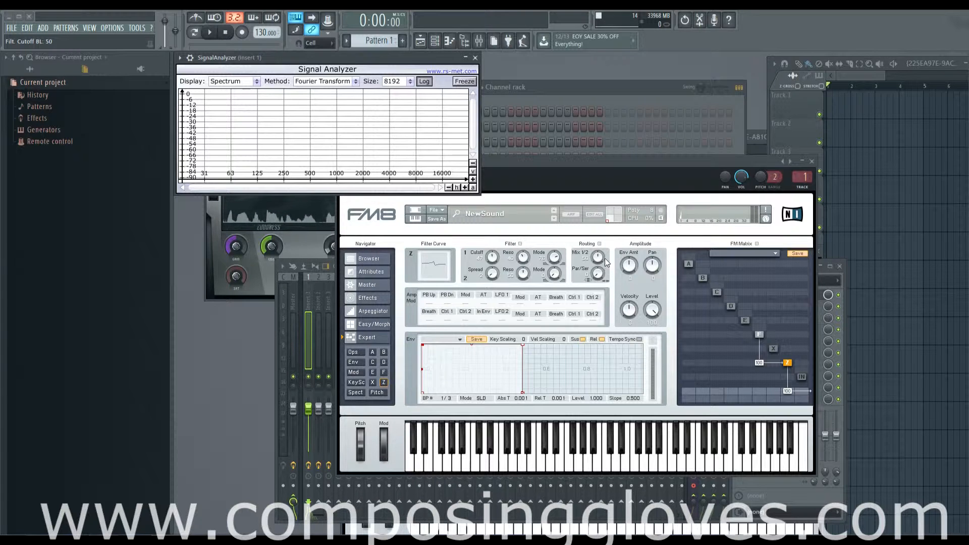
Turn Mix 1/2 fully to filter 2, try its mode at high-pass and back at low-pass, and blend the two filters again
left_click_drag(598, 261, 600, 244)
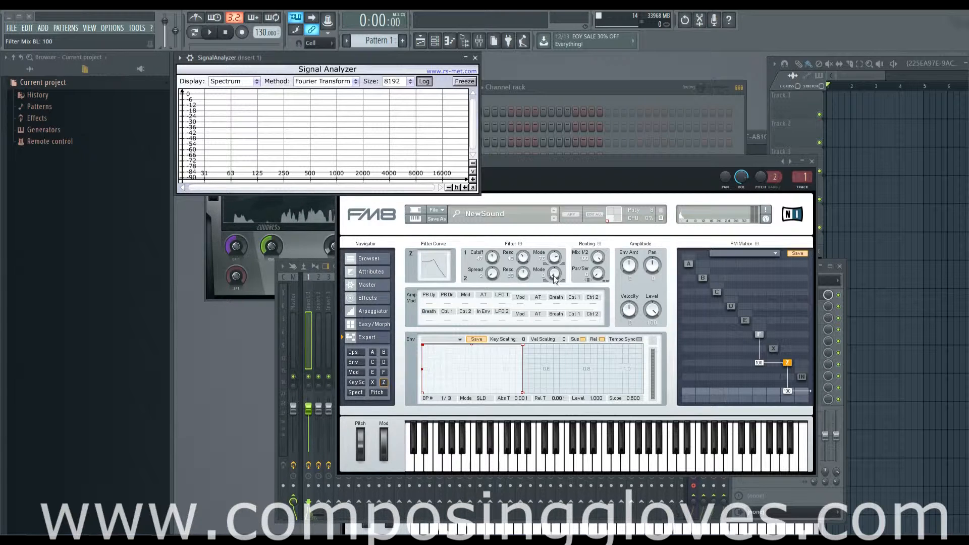
left_click_drag(554, 286, 557, 275)
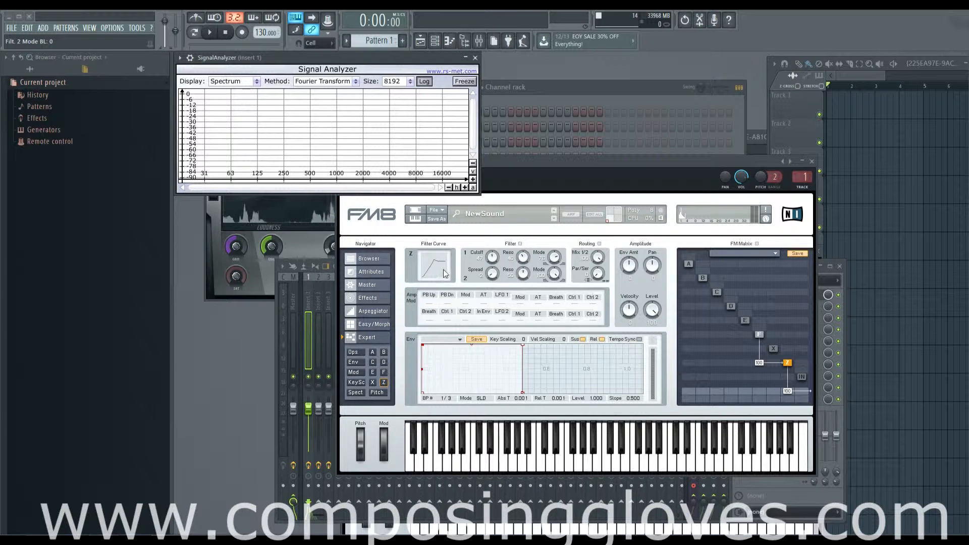
left_click_drag(541, 277, 570, 399)
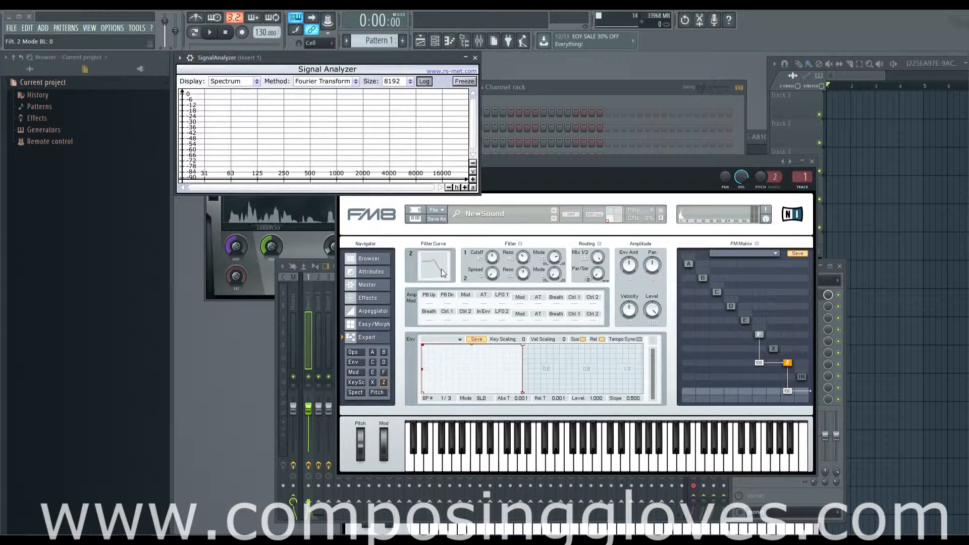
mouse_move(493, 276)
left_mouse_down()
mouse_move(494, 261)
mouse_move(501, 278)
left_mouse_up()
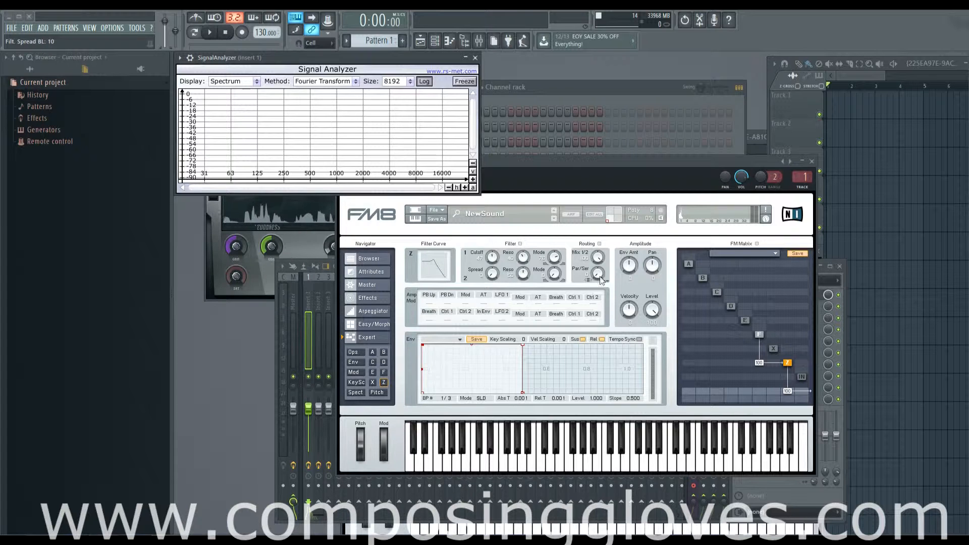
left_click_drag(599, 260, 599, 298)
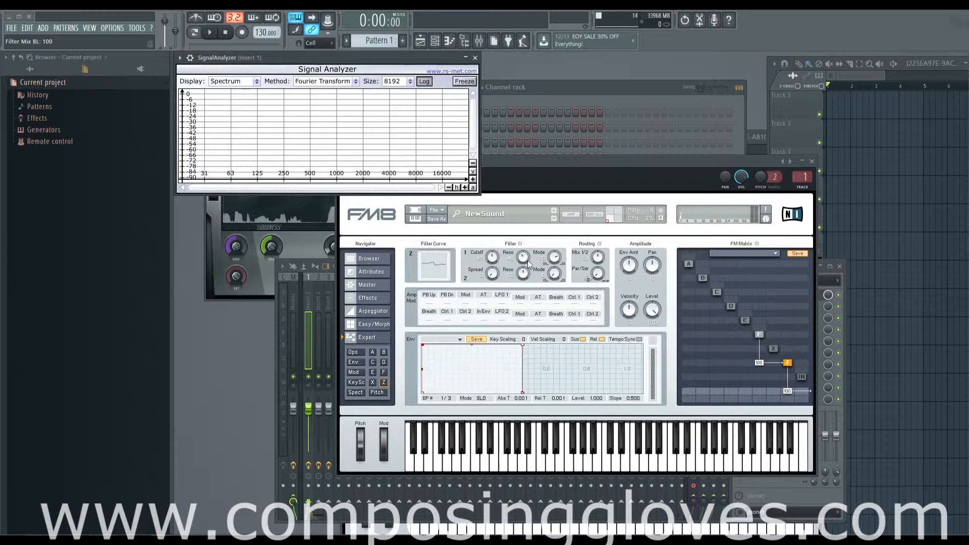
Adjust filter 1's resonance and the spread to reshape the blended curve, and fine-tune the cutoff
left_click_drag(523, 258, 487, 228)
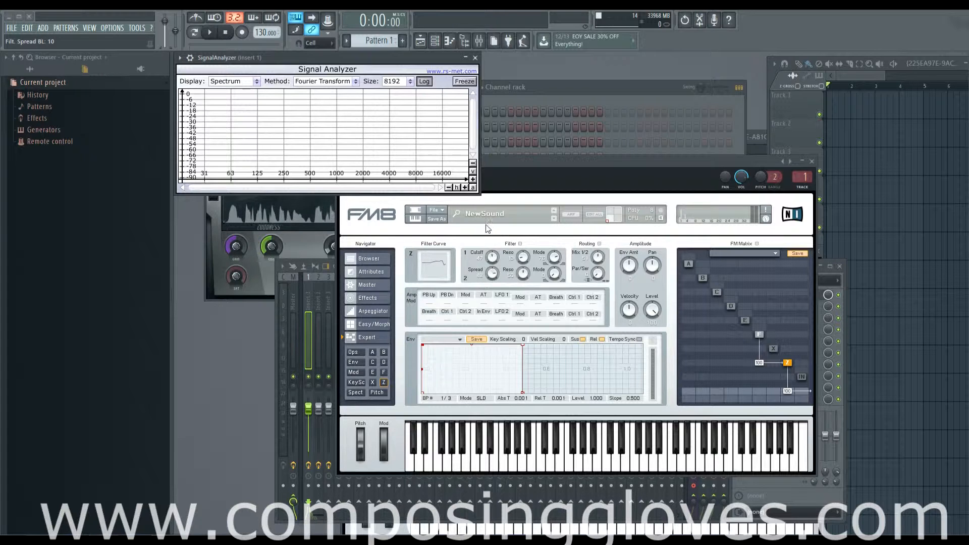
left_click_drag(493, 277, 497, 294)
mouse_move(491, 258)
left_mouse_down()
mouse_move(492, 290)
mouse_move(491, 272)
left_mouse_up()
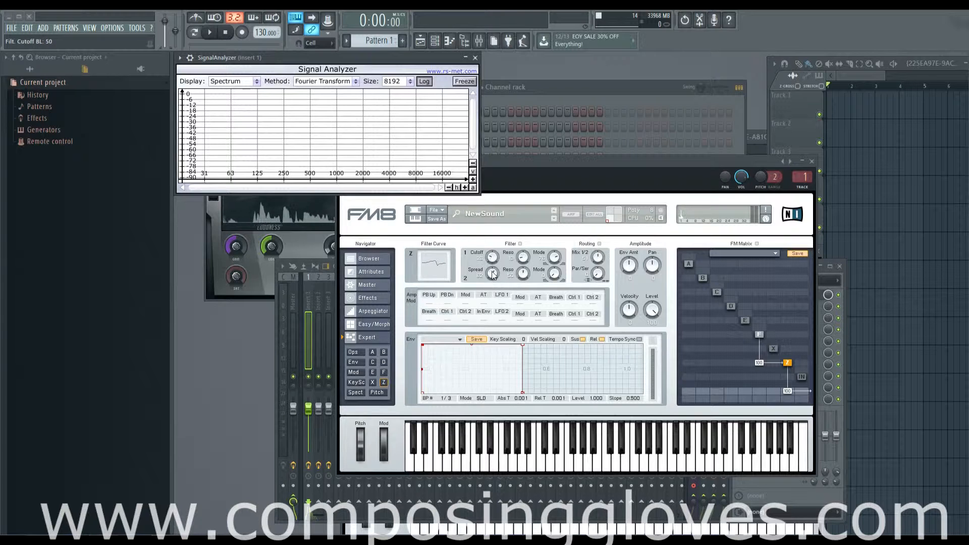
Sweep the cutoff up with Mix 1/2 on filter 1, and back down with the mix on filter 2
left_click_drag(595, 260, 593, 325)
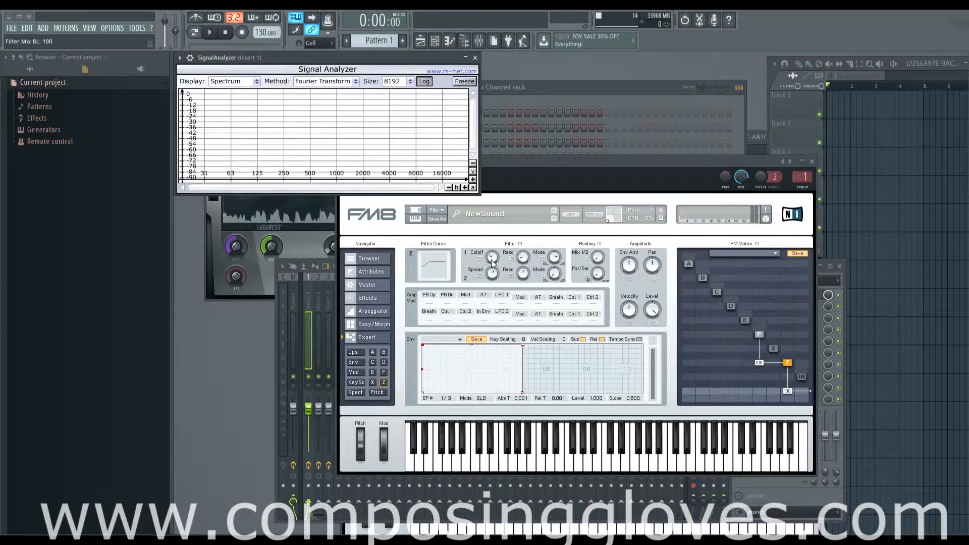
left_click_drag(492, 257, 493, 205)
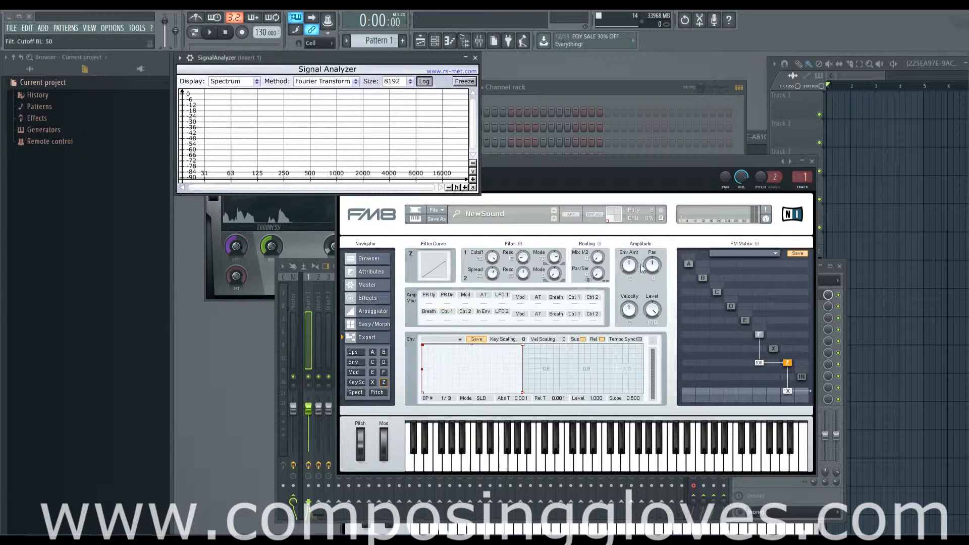
left_click_drag(599, 258, 594, 144)
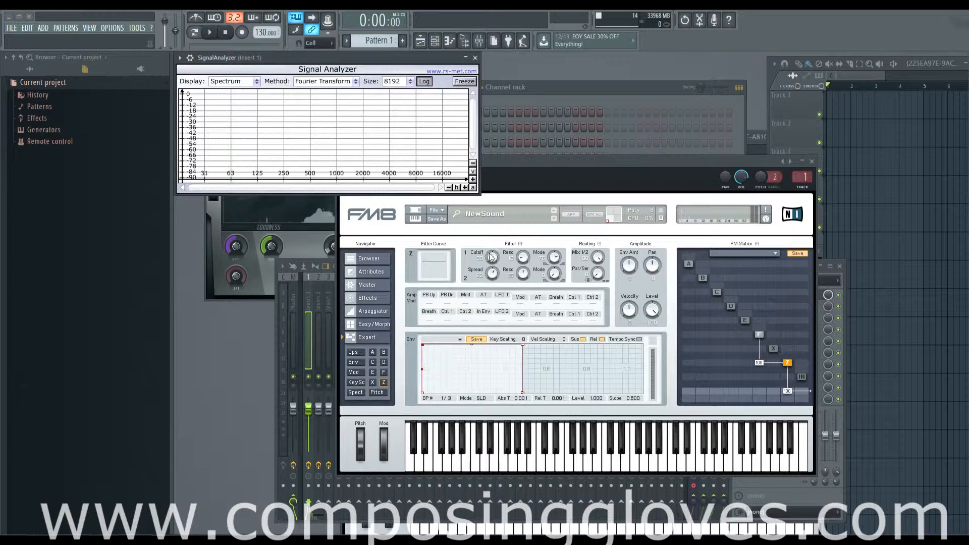
left_click_drag(492, 258, 499, 444)
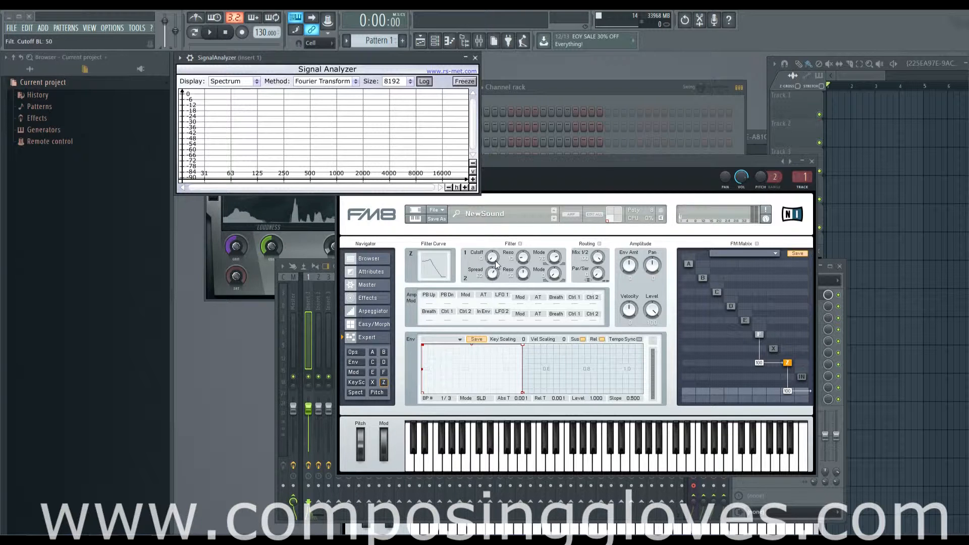
left_click_drag(496, 263, 511, 333)
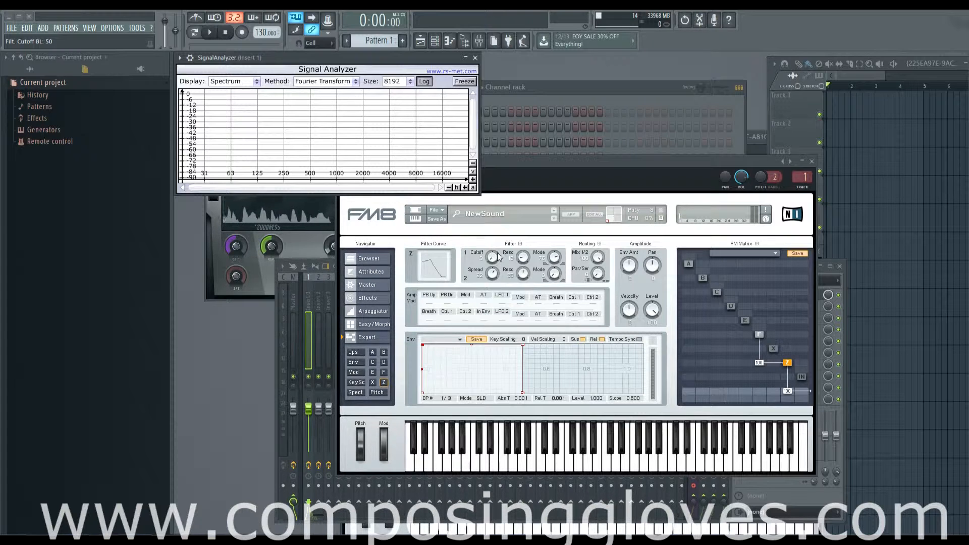
Adjust the spread, filter 1's resonance and its mode to reshape the combined filter curve
left_click_drag(493, 274, 495, 249)
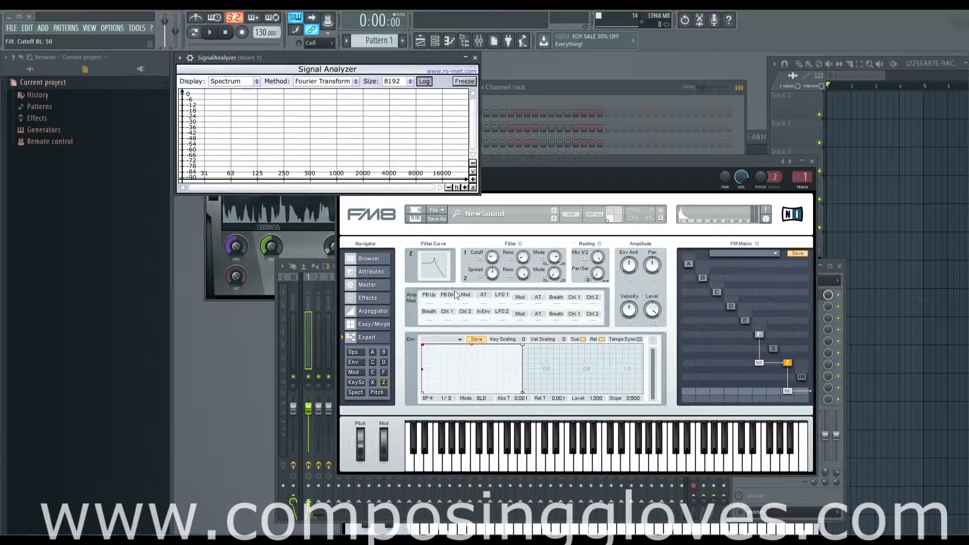
left_click_drag(523, 258, 497, 269)
left_click_drag(554, 258, 607, 333)
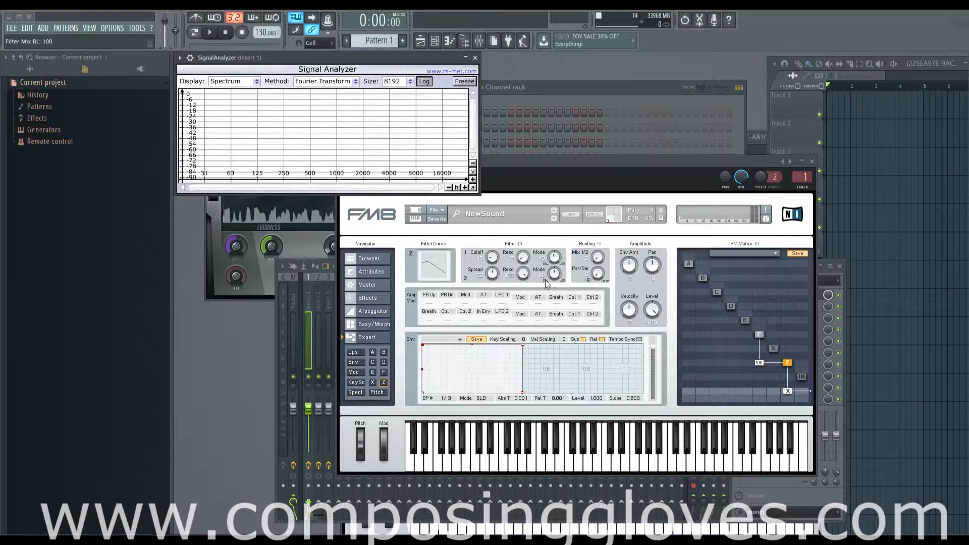
left_click_drag(551, 256, 599, 240)
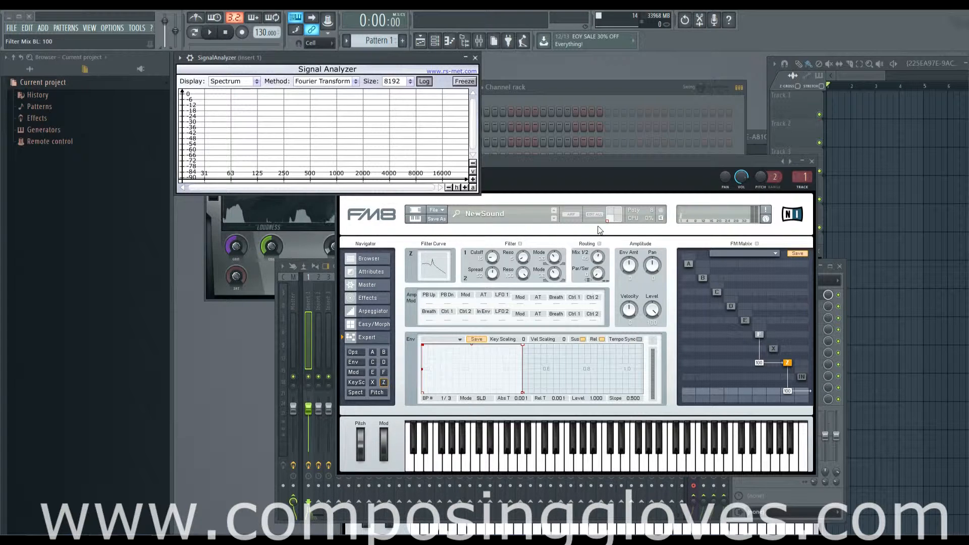
Set the Par/Ser routing to serial and shape a two-peak band-pass curve with filter 2's mode, both resonances and a narrower spread
left_click_drag(596, 274, 602, 165)
left_click_drag(597, 252, 600, 198)
mouse_move(555, 275)
left_mouse_down()
mouse_move(558, 300)
mouse_move(555, 277)
left_mouse_up()
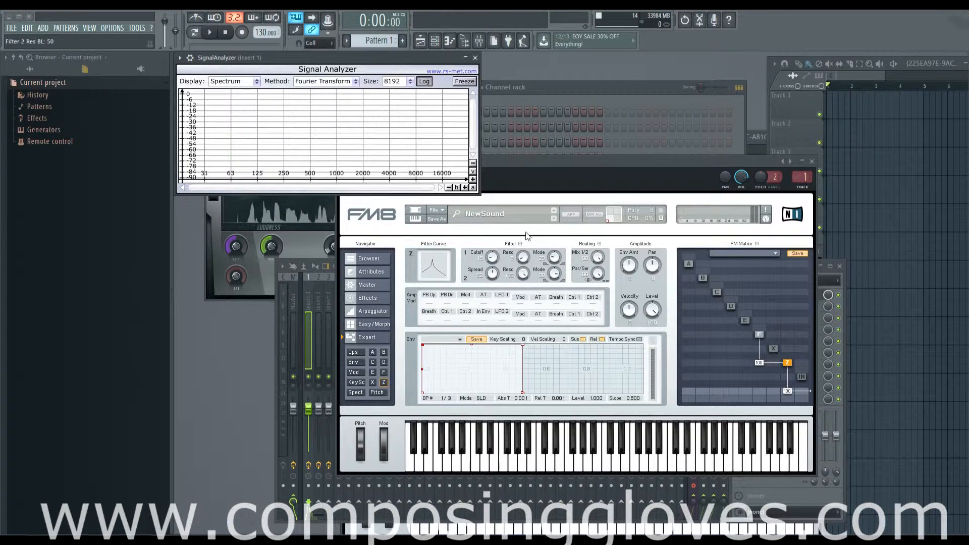
left_click_drag(523, 273, 526, 211)
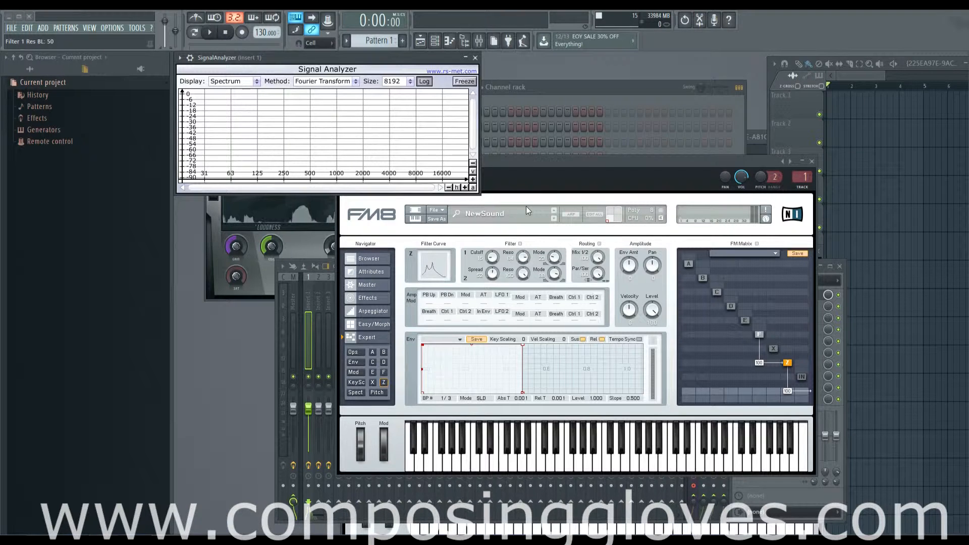
mouse_move(492, 277)
left_mouse_down()
mouse_move(498, 317)
mouse_move(495, 230)
mouse_move(496, 326)
mouse_move(492, 282)
left_mouse_up()
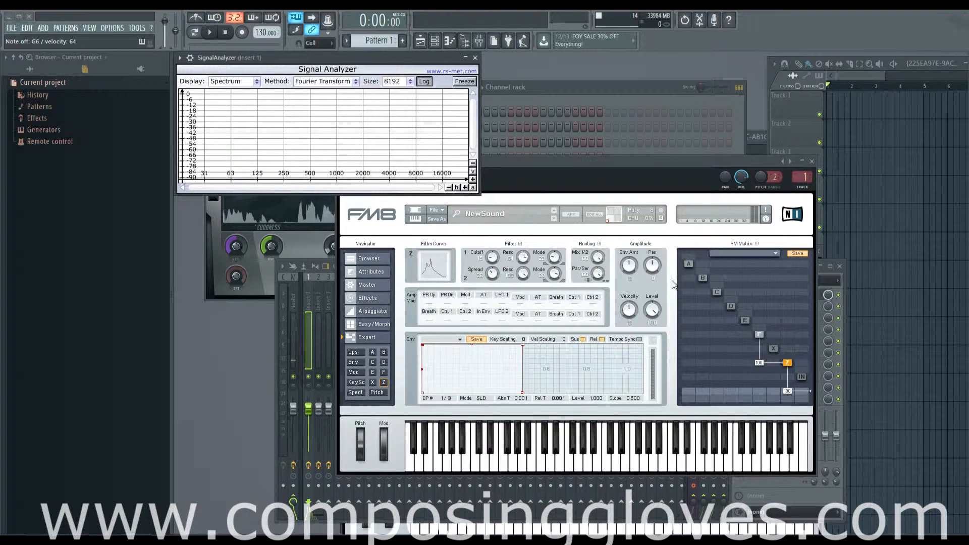
Try operator Z's level and pan controls and a Z-to-pan amount in the FM matrix, and recentre the pan
left_click(654, 323)
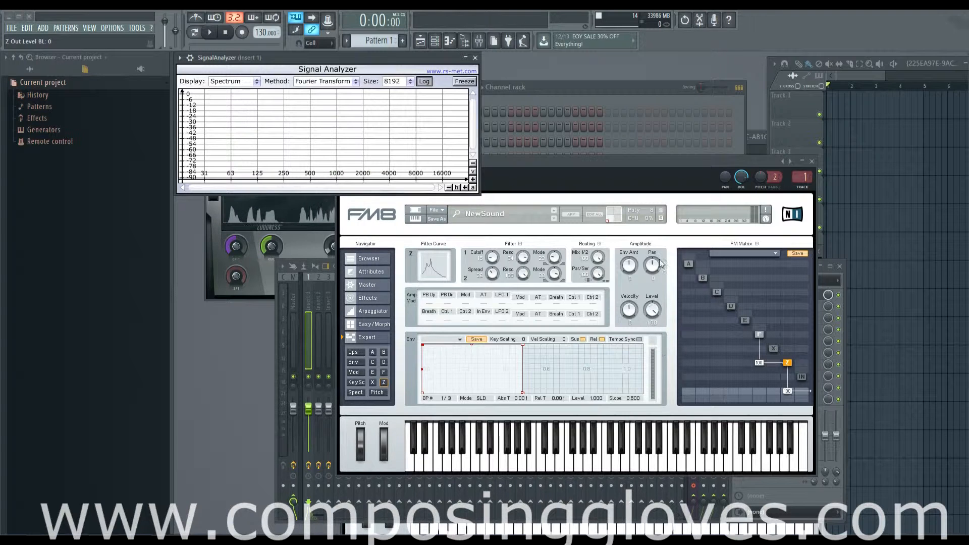
left_click_drag(654, 311, 633, 314)
left_click_drag(654, 267, 790, 397)
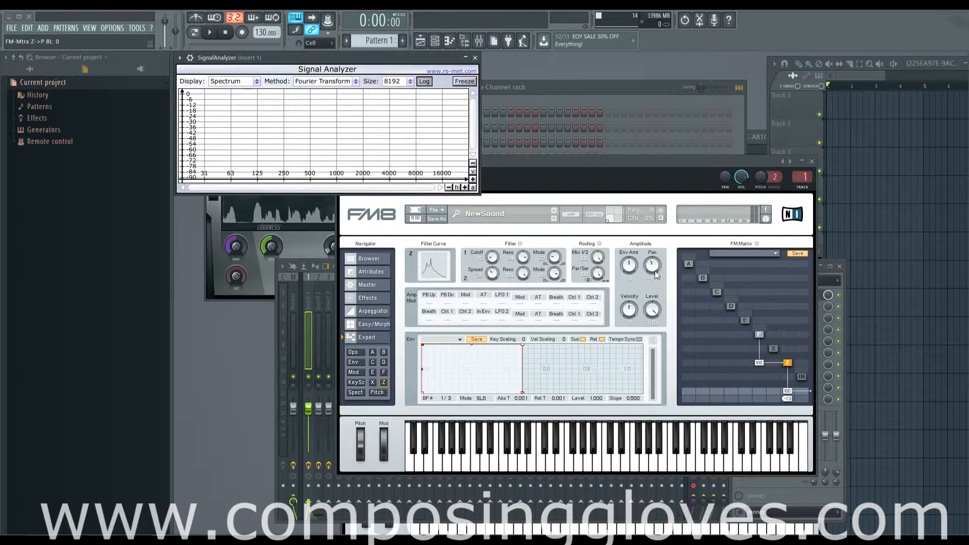
left_click_drag(657, 274, 657, 269)
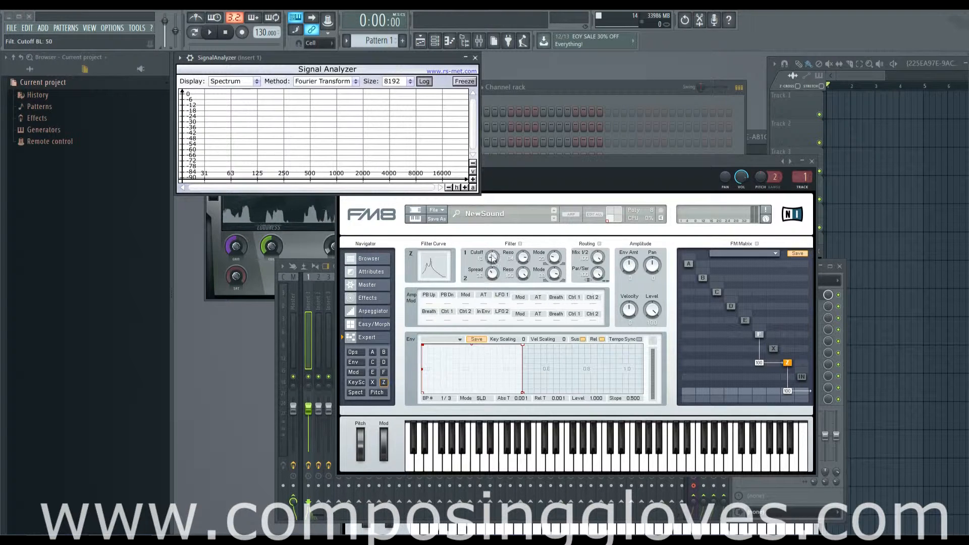
Adjust the cutoff of the two-peak curve and widen the spread between its peaks
left_click_drag(492, 258, 493, 250)
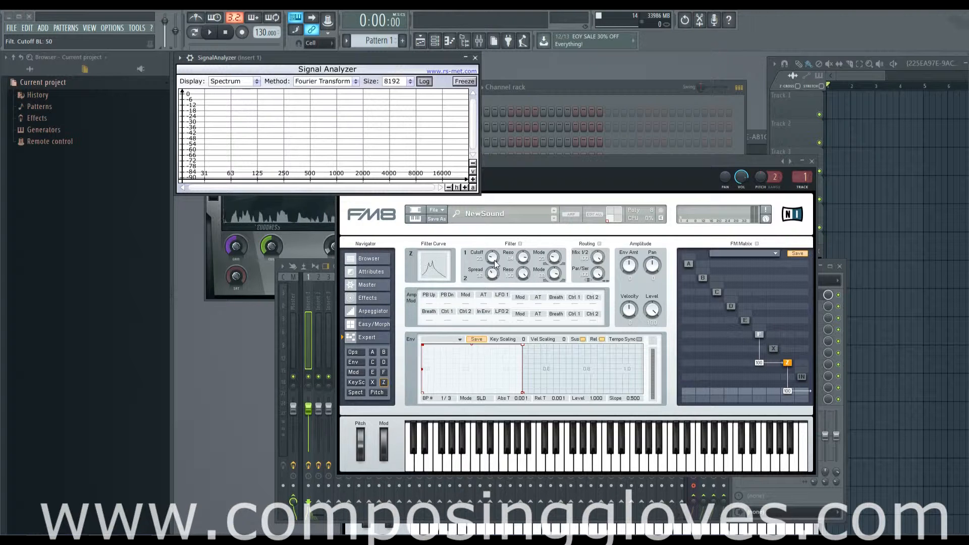
mouse_move(495, 258)
left_mouse_down()
mouse_move(494, 243)
mouse_move(494, 301)
mouse_move(501, 271)
left_mouse_up()
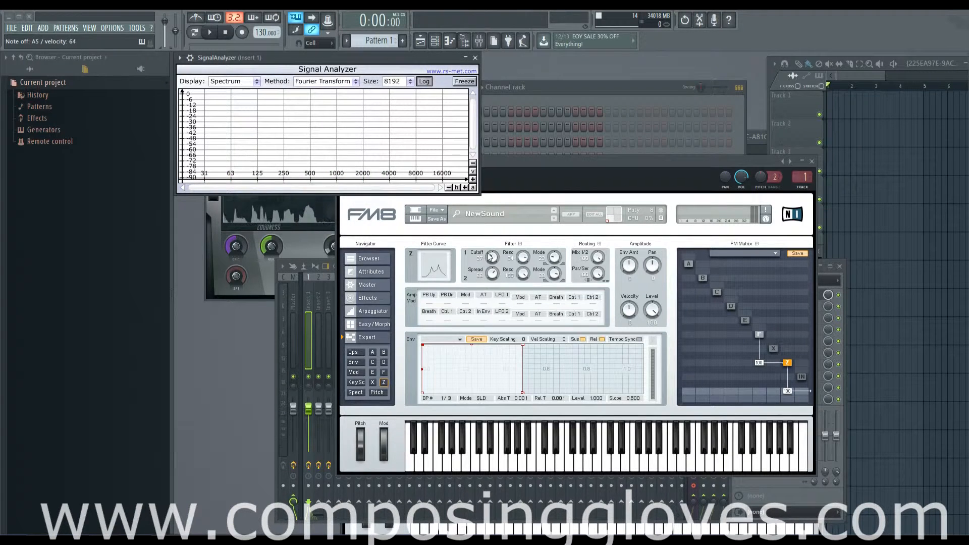
left_click_drag(492, 273, 492, 250)
Adjust the filter modes and turn Mix 1/2 to change the balance while playing a B5 note
left_click_drag(557, 259, 558, 339)
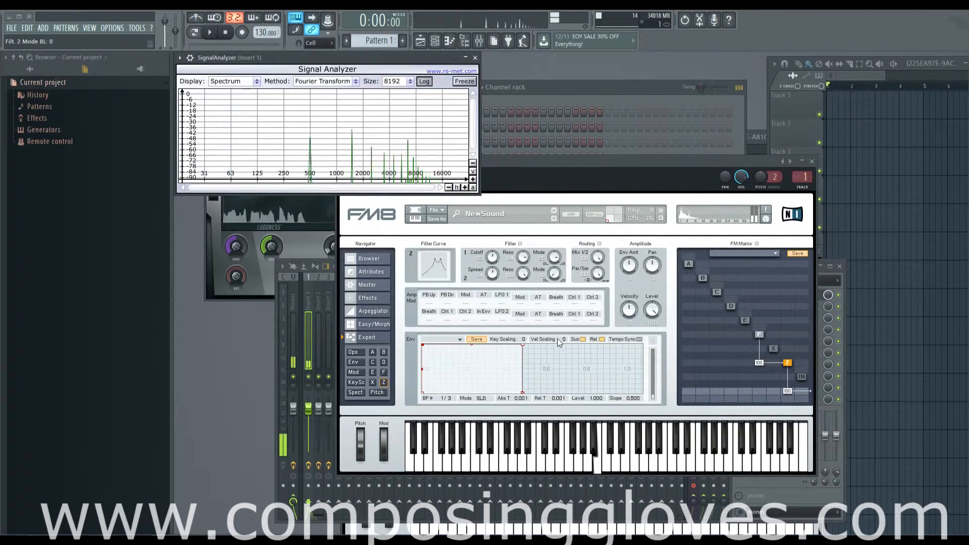
left_click_drag(598, 257, 597, 274)
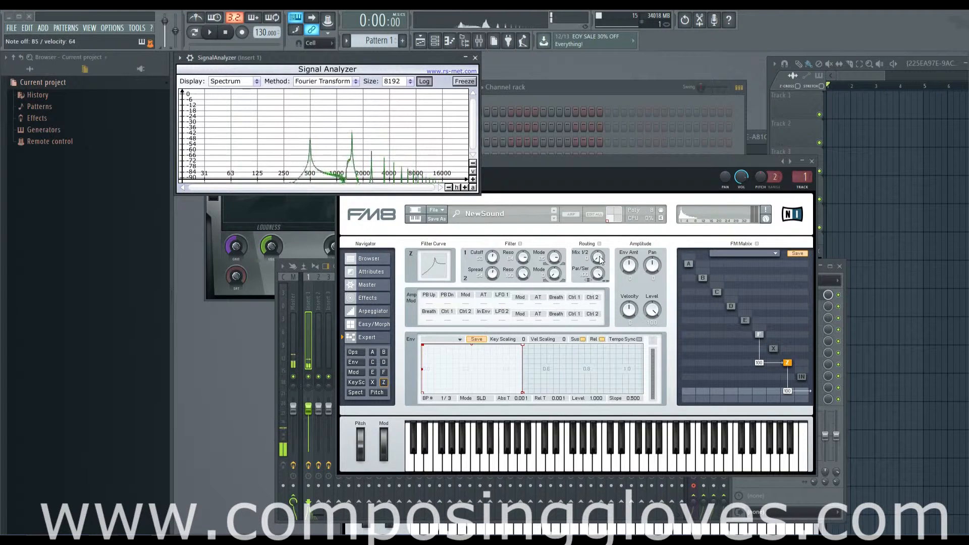